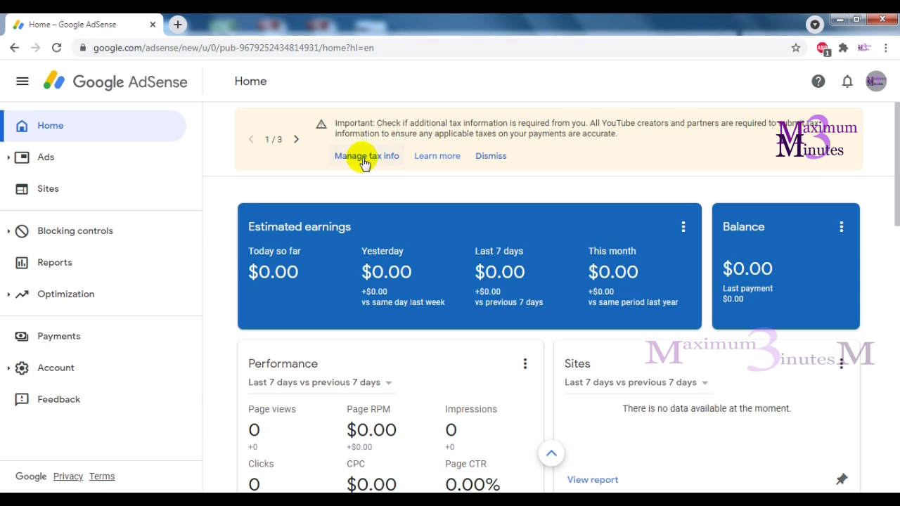
Open Manage tax info and start adding United States tax info, triggering password verification
{"action": "left_click", "coordinate": [375, 159]}
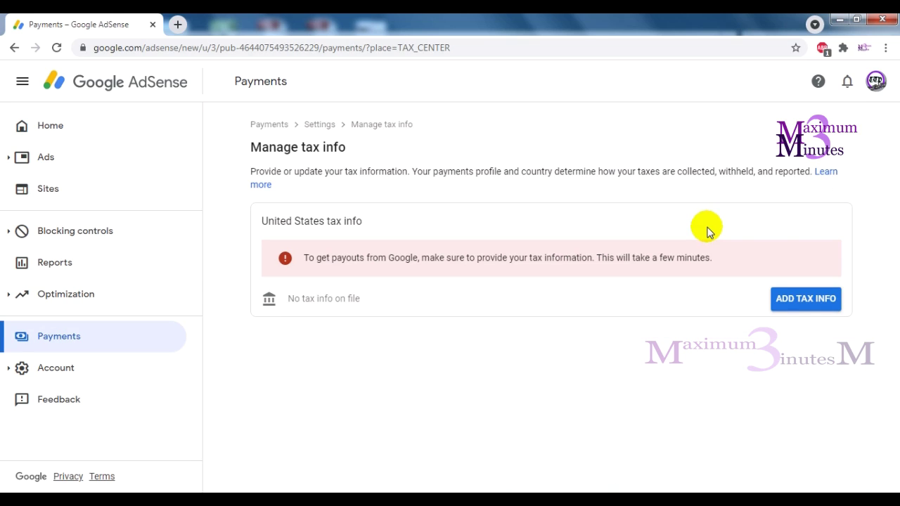
{"action": "left_click", "coordinate": [809, 301]}
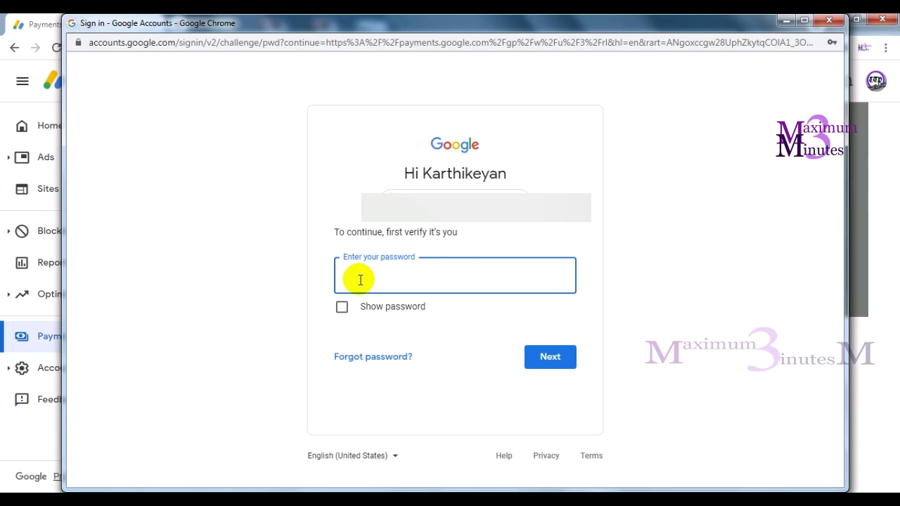
Verify identity by entering the account password in the Google sign-in window
{"action": "type", "text": "•"}
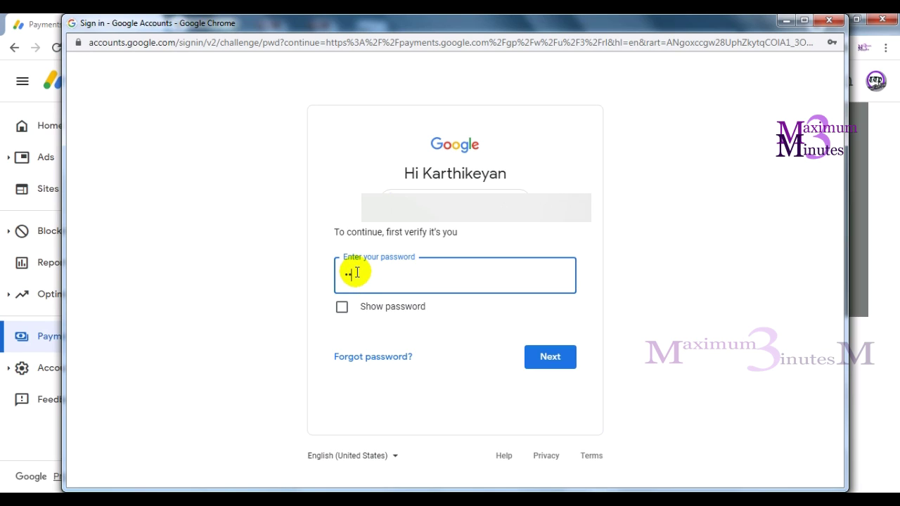
{"action": "type", "text": "•••••••••"}
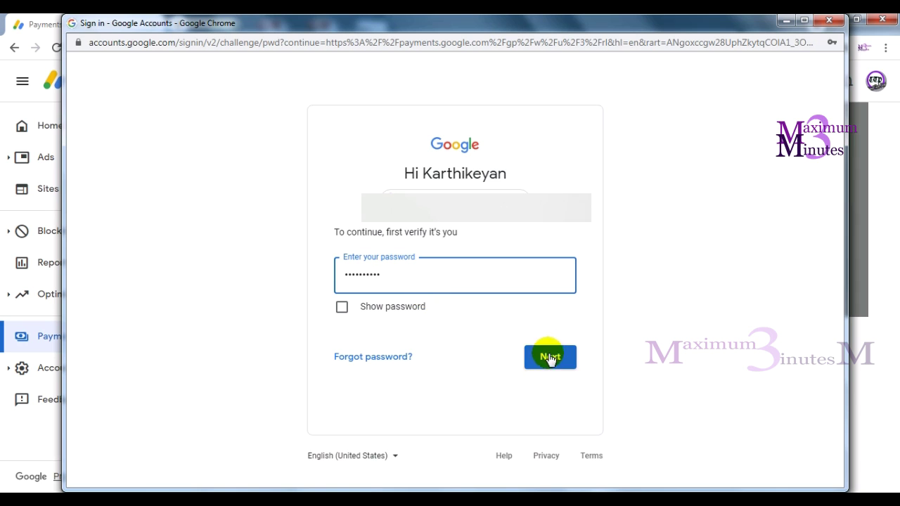
{"action": "left_click", "coordinate": [555, 360]}
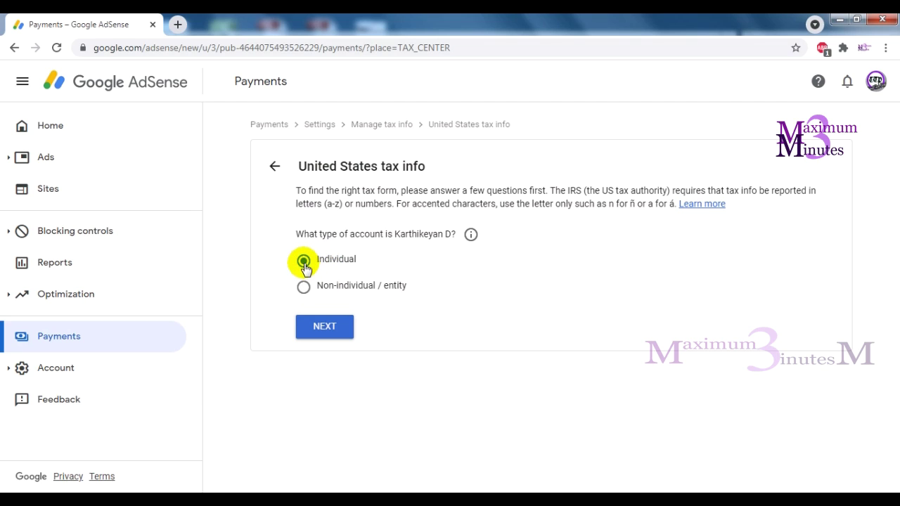
Confirm Individual account type, answer No to US citizen or resident, and choose W-8BEN
{"action": "left_click", "coordinate": [324, 327]}
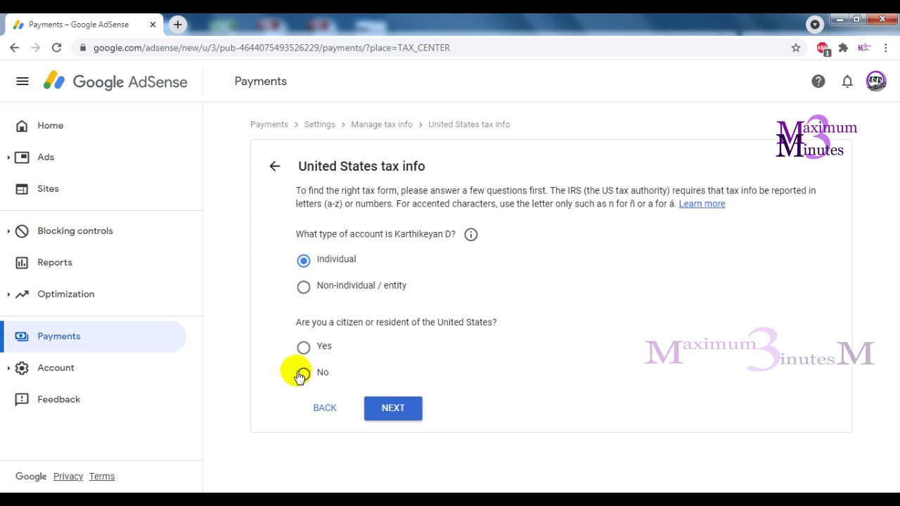
{"action": "left_click", "coordinate": [397, 408]}
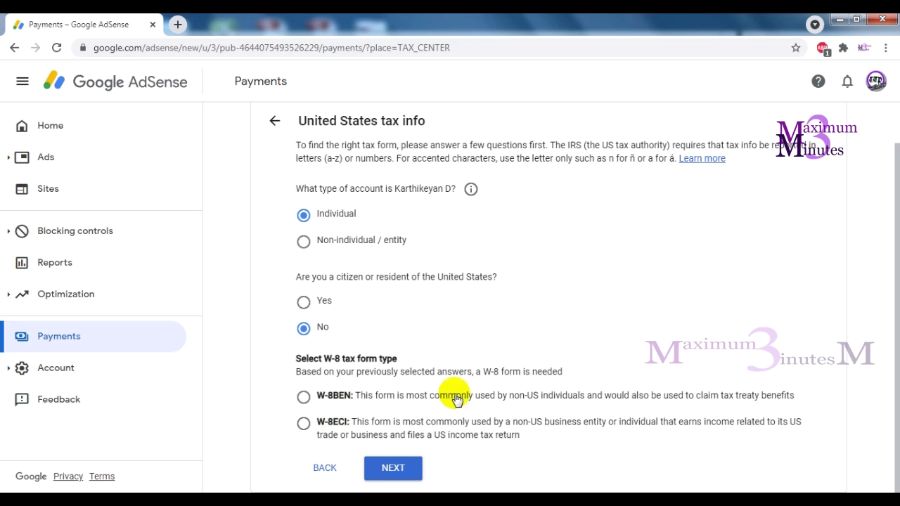
{"action": "left_click", "coordinate": [304, 398]}
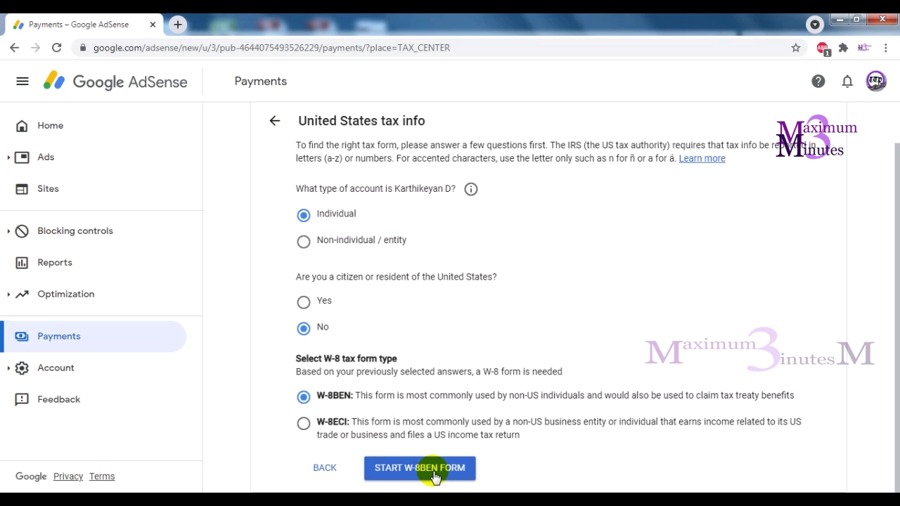
Start the W-8BEN form, set citizenship to India, and begin entering the PAN as Foreign TIN
{"action": "left_click", "coordinate": [420, 468]}
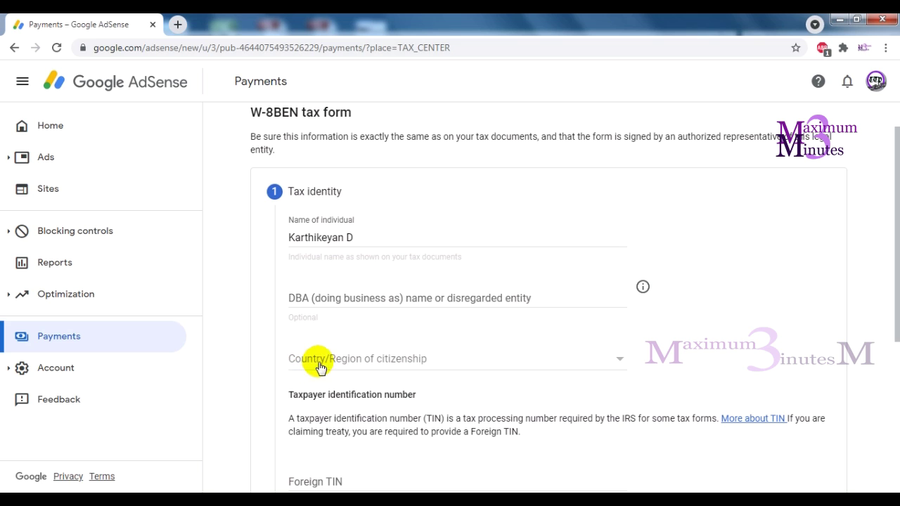
{"action": "left_click", "coordinate": [557, 364]}
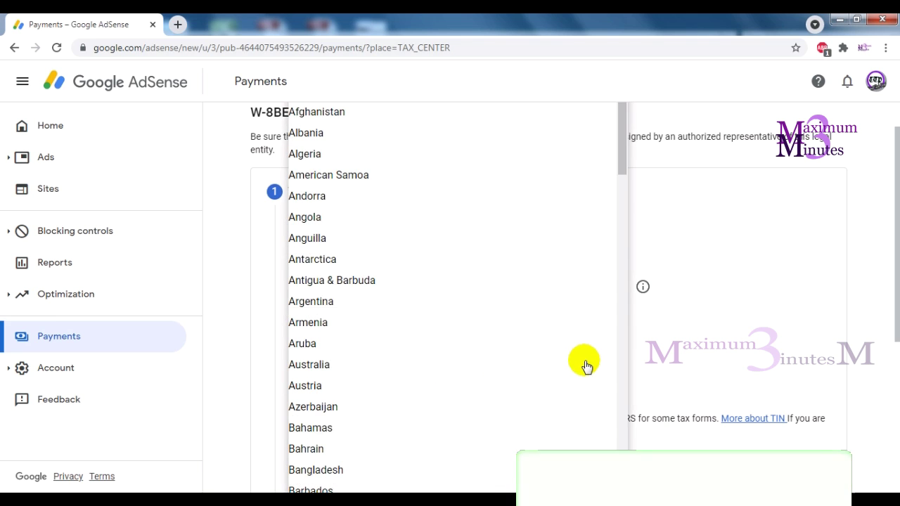
{"action": "type", "text": "india"}
{"action": "key", "text": "Return"}
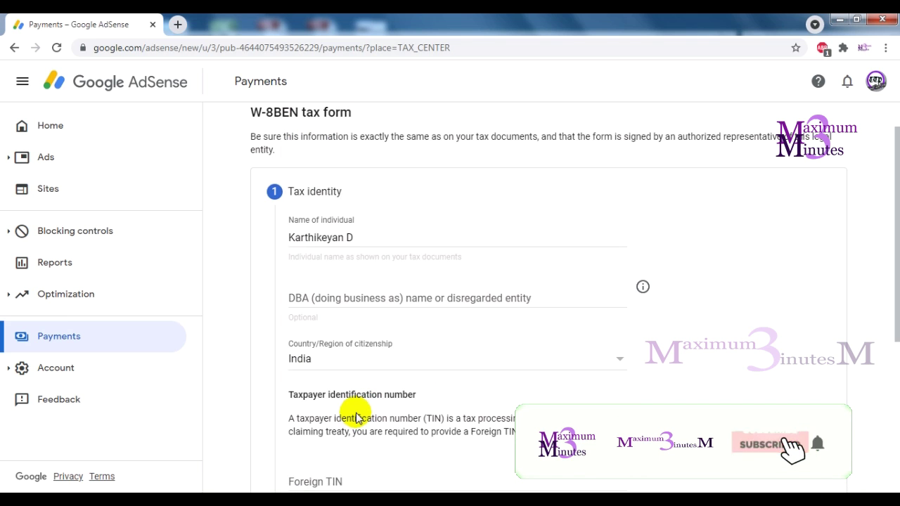
{"action": "left_click_drag", "start_coordinate": [895, 285], "coordinate": [894, 436]}
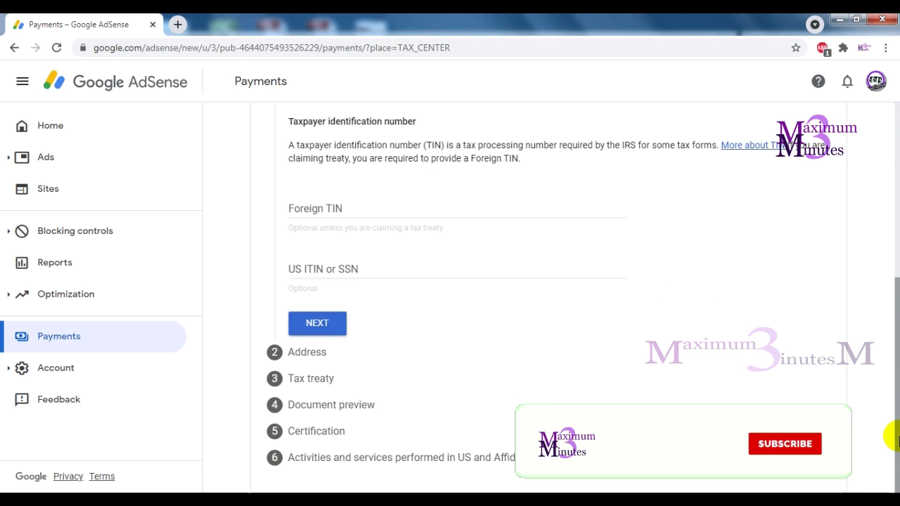
{"action": "left_click", "coordinate": [344, 202]}
{"action": "type", "text": "BFYP"}
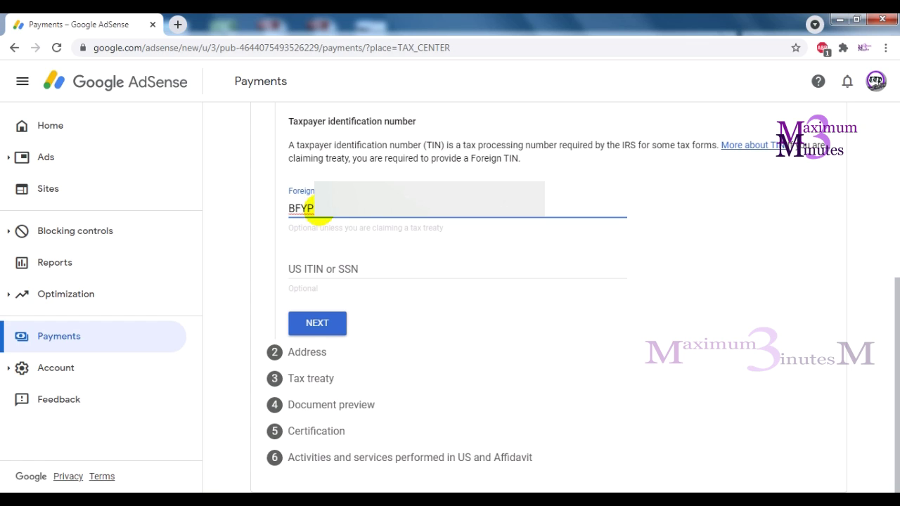
On the Address step, fill the street and city from the saved address suggestion
{"action": "left_click", "coordinate": [317, 325]}
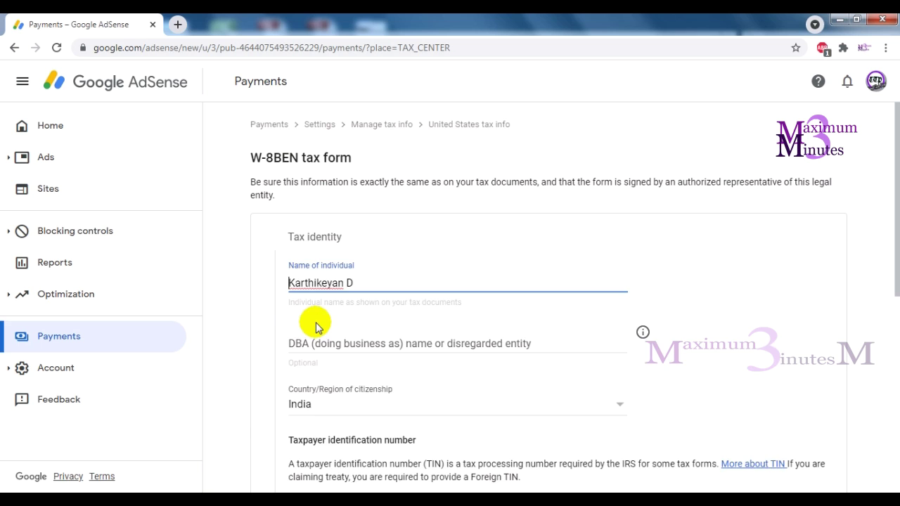
{"action": "left_click_drag", "start_coordinate": [894, 214], "coordinate": [895, 266]}
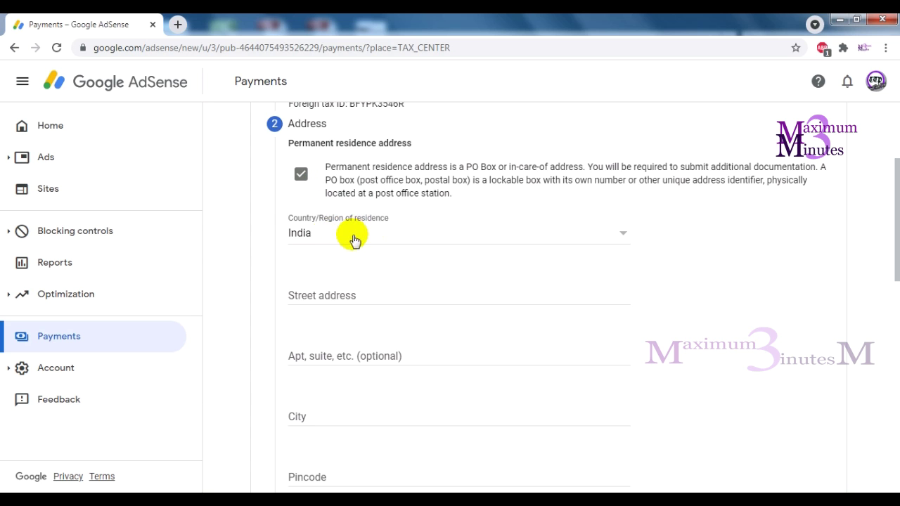
{"action": "left_click", "coordinate": [343, 295]}
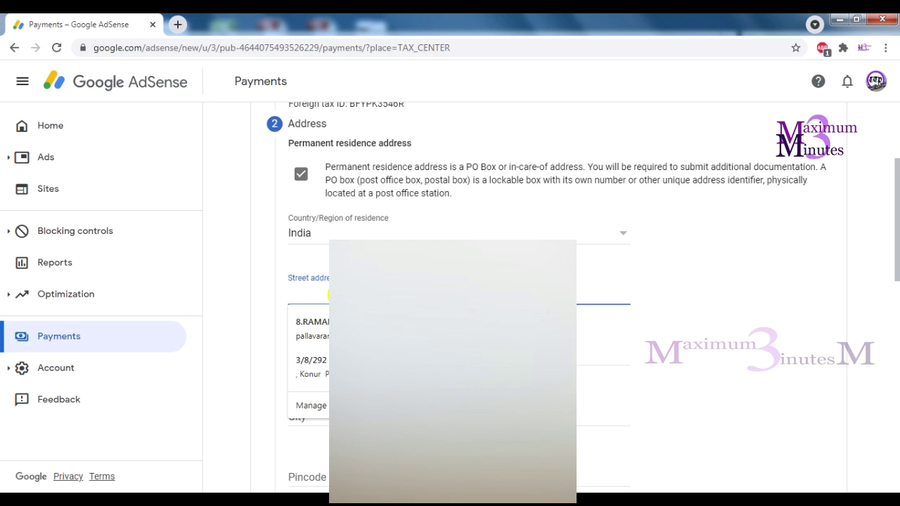
{"action": "type", "text": "3/8"}
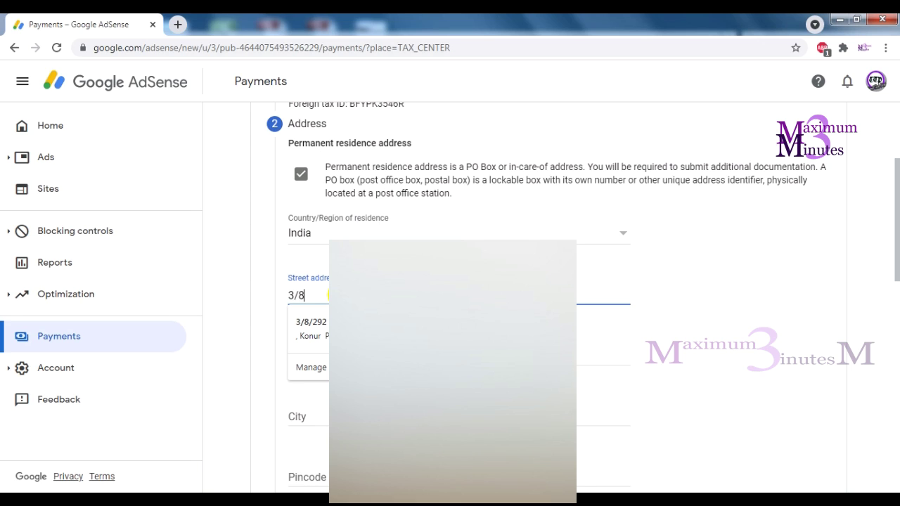
{"action": "left_click", "coordinate": [309, 325]}
{"action": "left_click", "coordinate": [310, 417]}
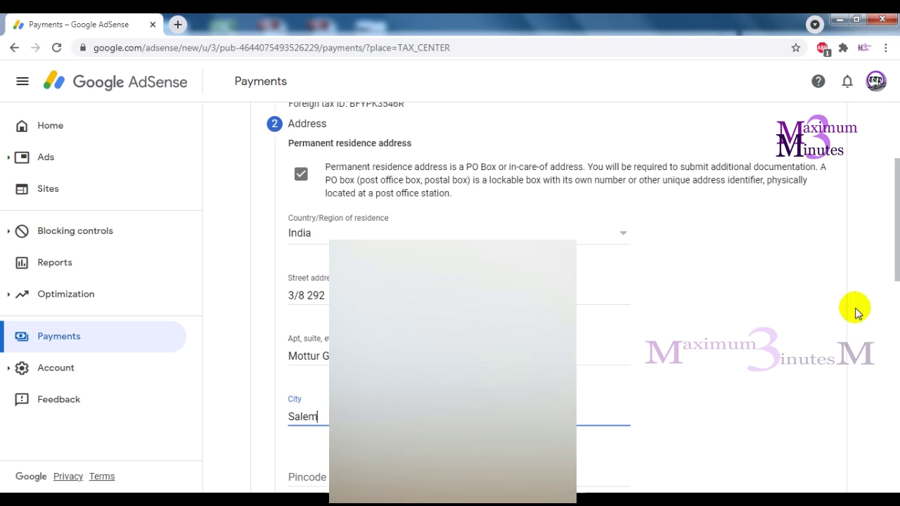
Fill the pincode, keep Tamil Nadu as state, and mark mailing address same as permanent
{"action": "scroll", "coordinate": [893, 302], "scroll_direction": "down", "scroll_amount": 4}
{"action": "left_click", "coordinate": [315, 169]}
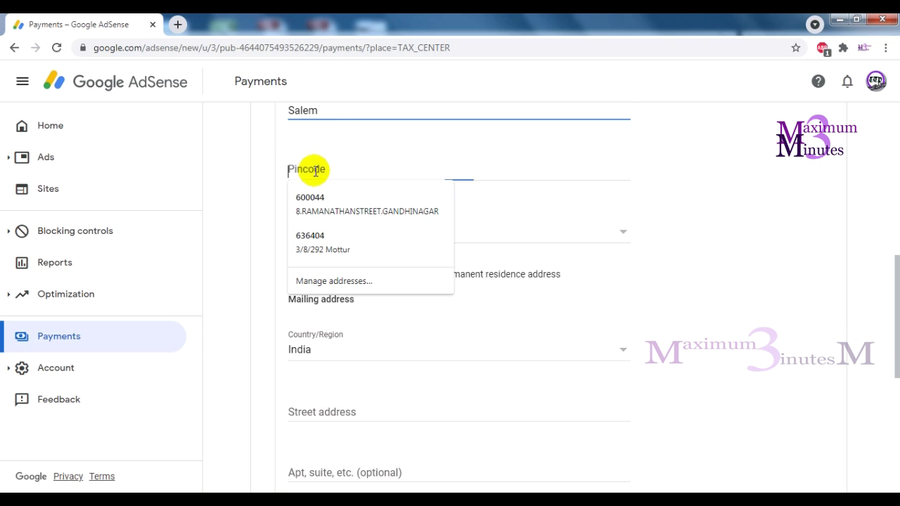
{"action": "left_click", "coordinate": [323, 240]}
{"action": "left_click", "coordinate": [552, 237]}
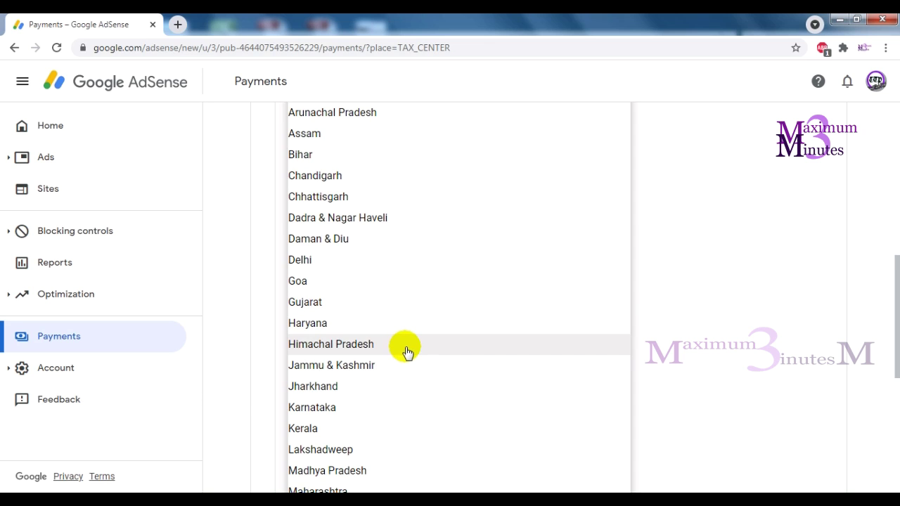
{"action": "key", "text": "Escape"}
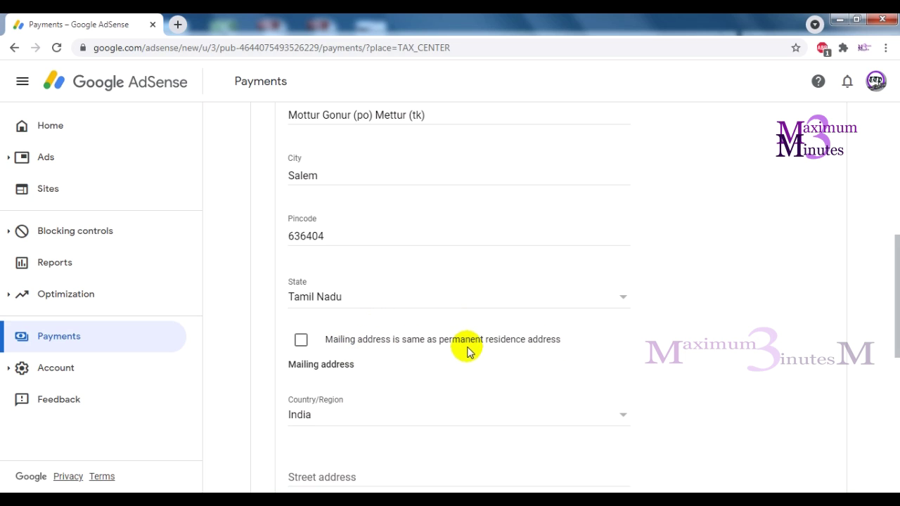
{"action": "left_click", "coordinate": [300, 342]}
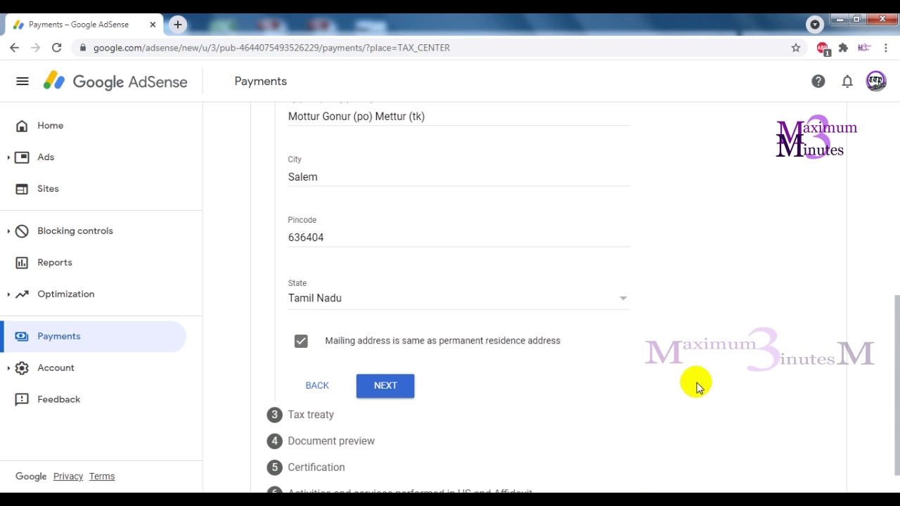
{"action": "left_click", "coordinate": [386, 386]}
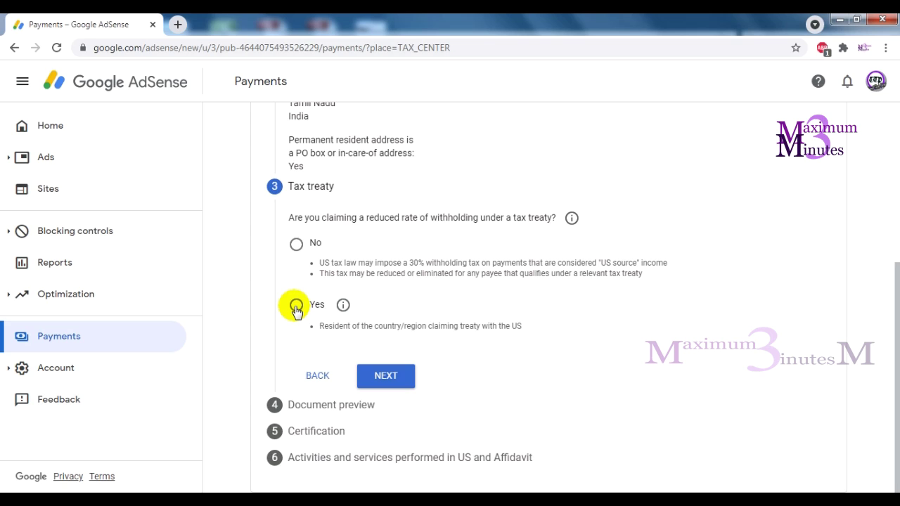
Claim a reduced withholding rate under the tax treaty with India
{"action": "left_click", "coordinate": [296, 306]}
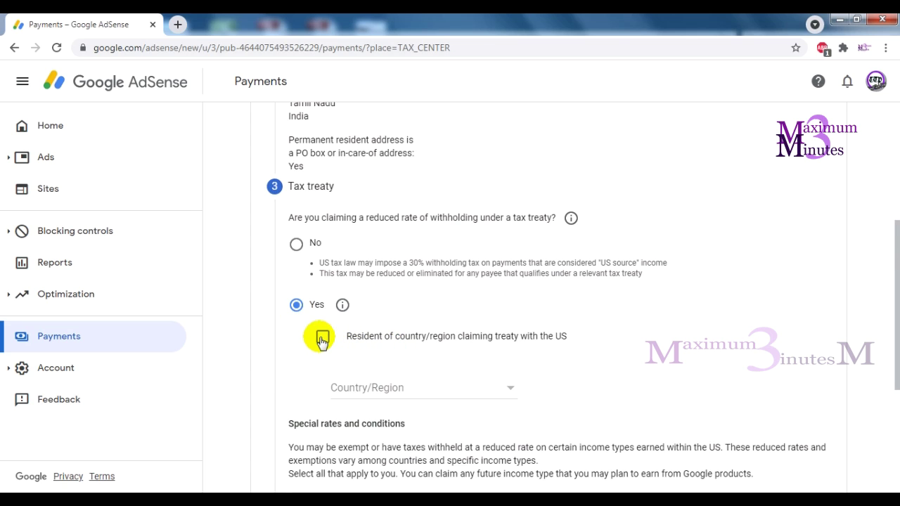
{"action": "left_click", "coordinate": [459, 386]}
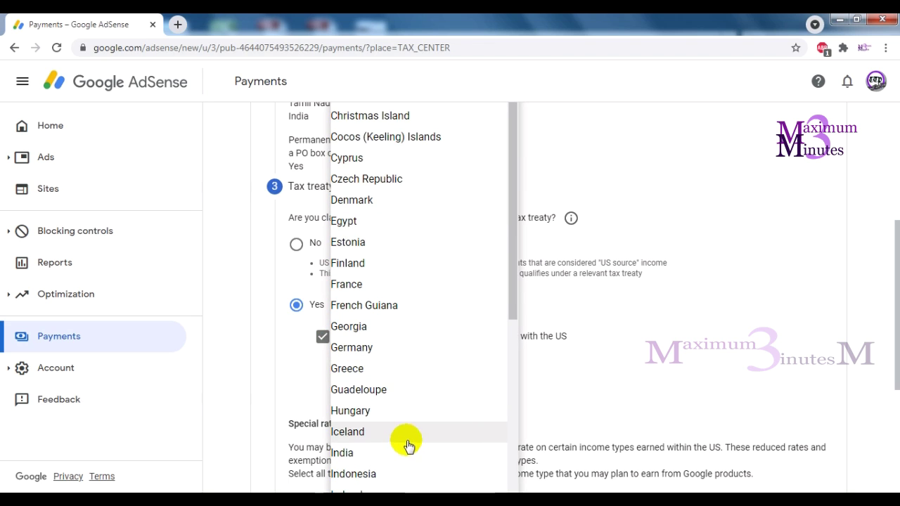
{"action": "left_click", "coordinate": [398, 460]}
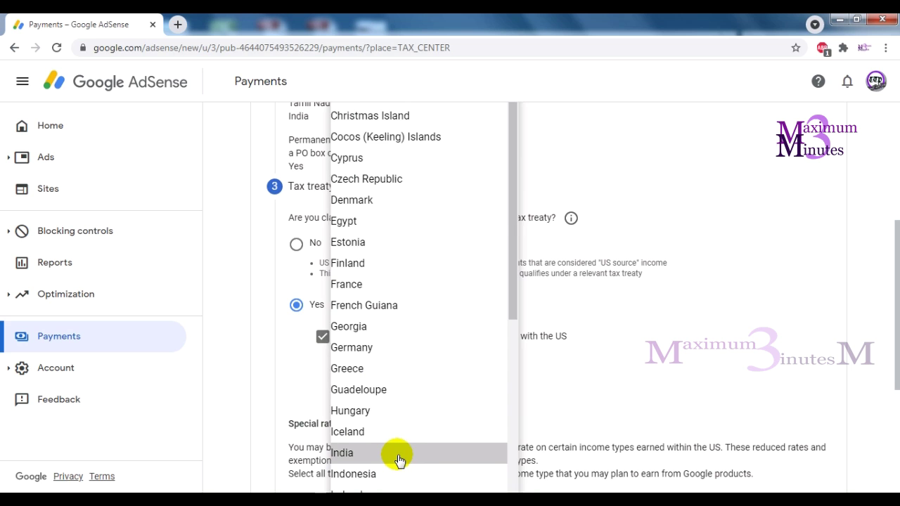
{"action": "left_click_drag", "start_coordinate": [893, 285], "coordinate": [894, 393]}
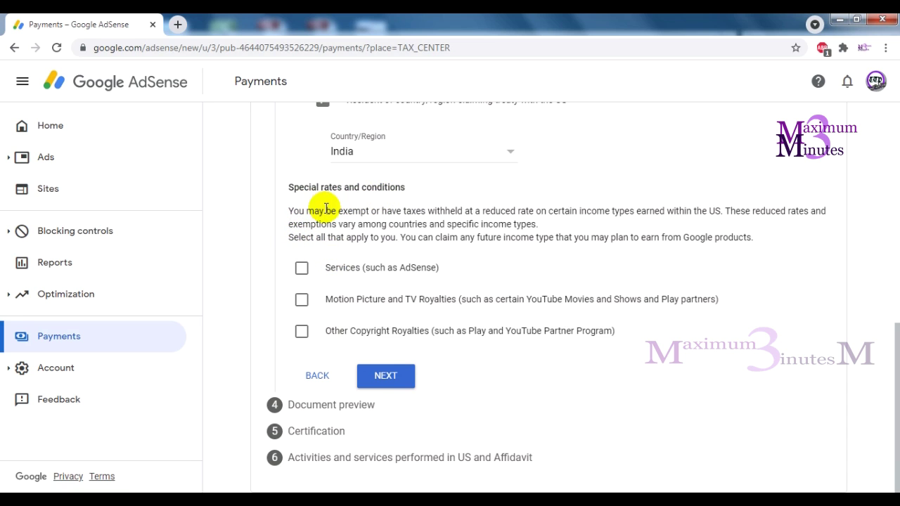
Claim Services income under Article 7 paragraph 1 at 0%, confirming the treaty terms
{"action": "left_click", "coordinate": [301, 268]}
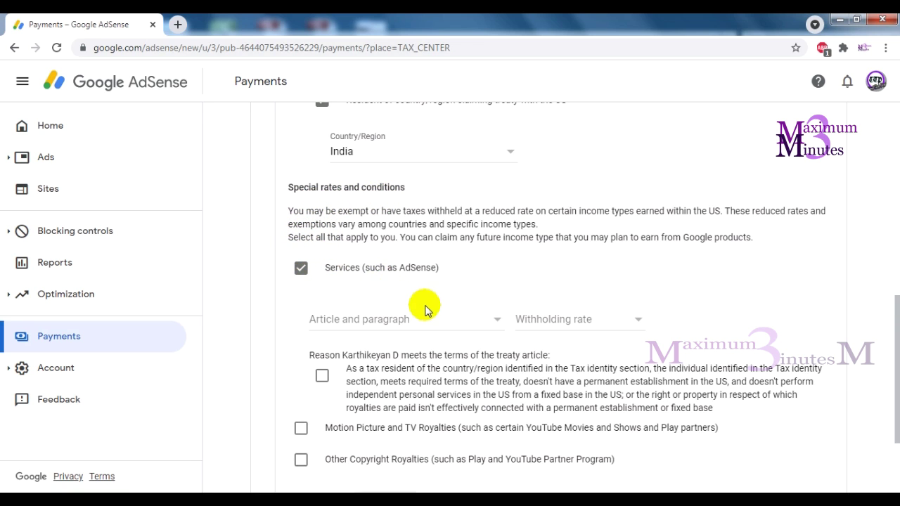
{"action": "left_click", "coordinate": [487, 319]}
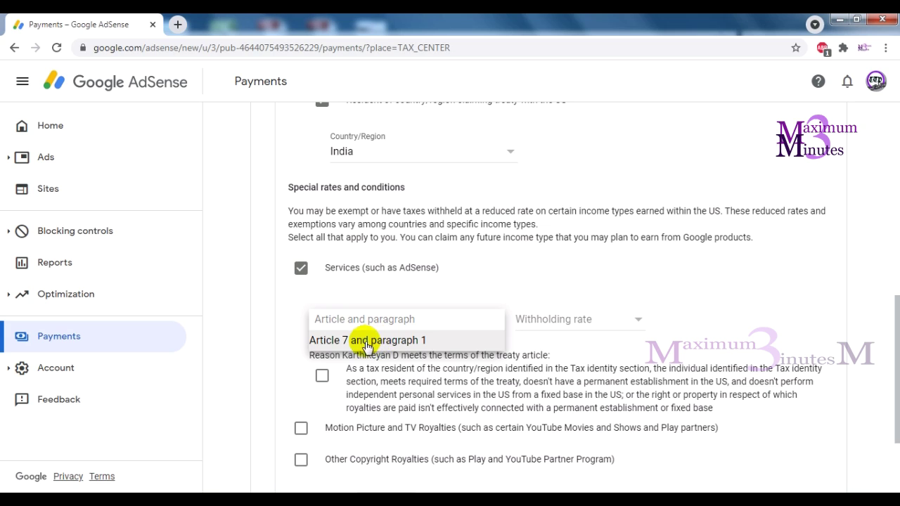
{"action": "left_click", "coordinate": [402, 340]}
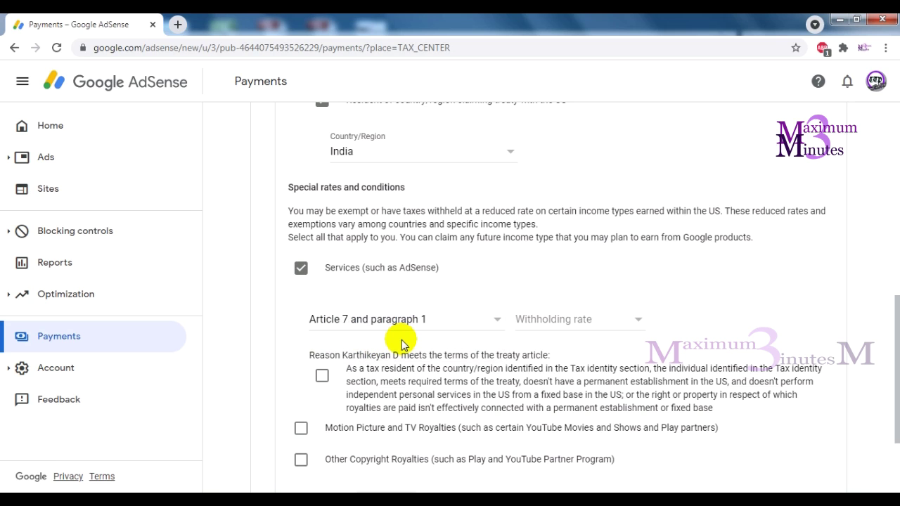
{"action": "left_click", "coordinate": [610, 323]}
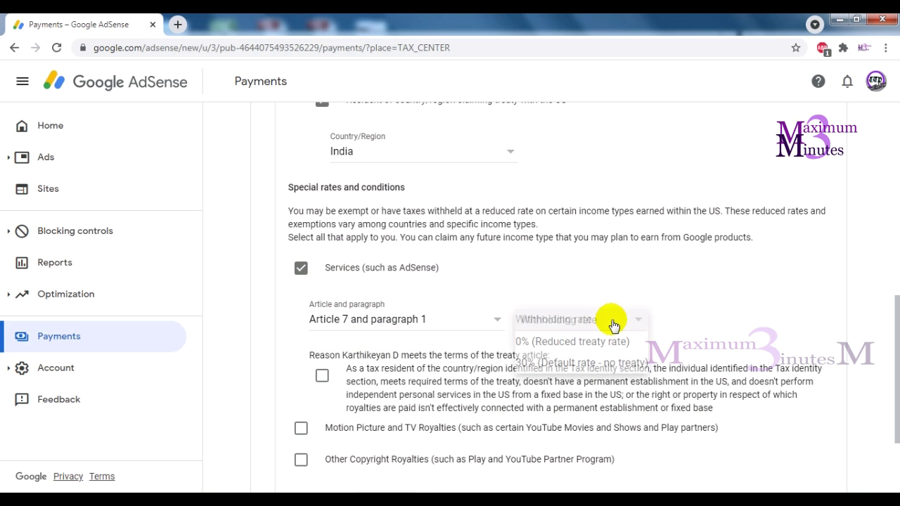
{"action": "left_click", "coordinate": [573, 342]}
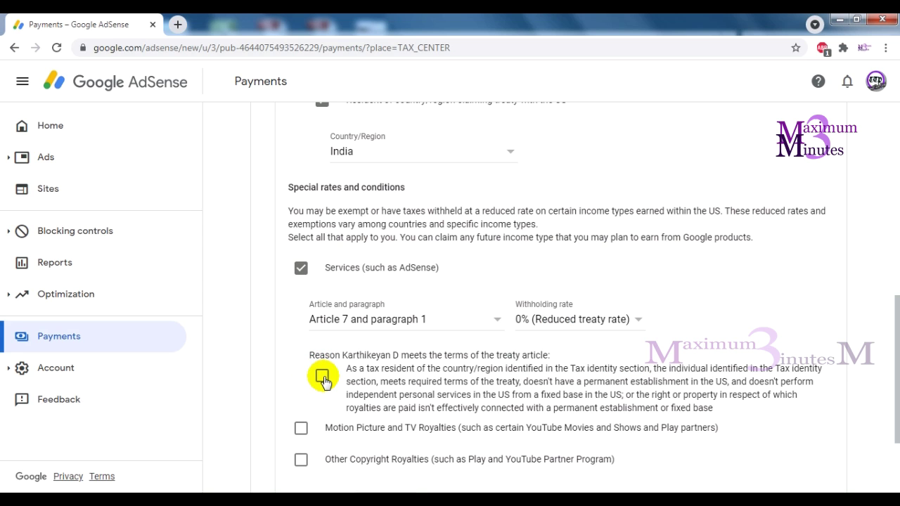
{"action": "left_click", "coordinate": [322, 377]}
Claim Motion Picture and TV Royalties under Article 12 paragraph 2A II at 15%
{"action": "scroll", "coordinate": [427, 379], "scroll_direction": "down", "scroll_amount": 1}
{"action": "left_click", "coordinate": [325, 351]}
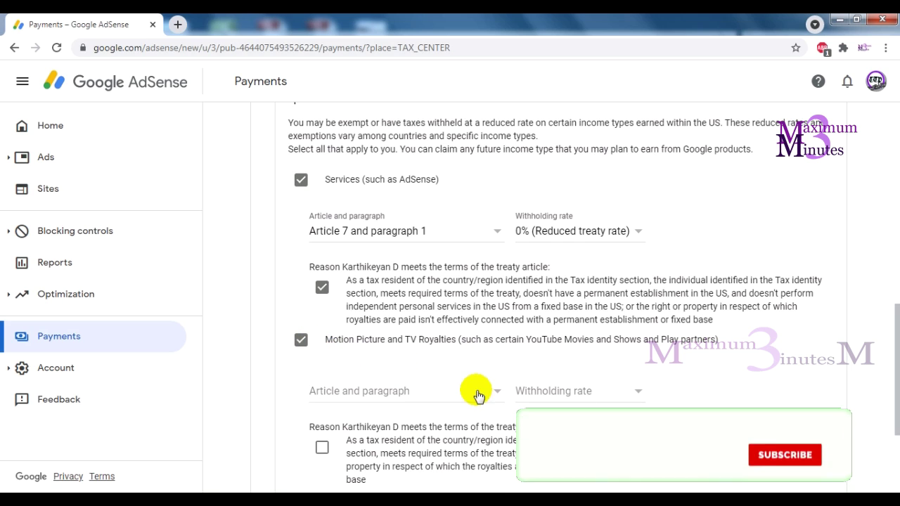
{"action": "left_click", "coordinate": [495, 393]}
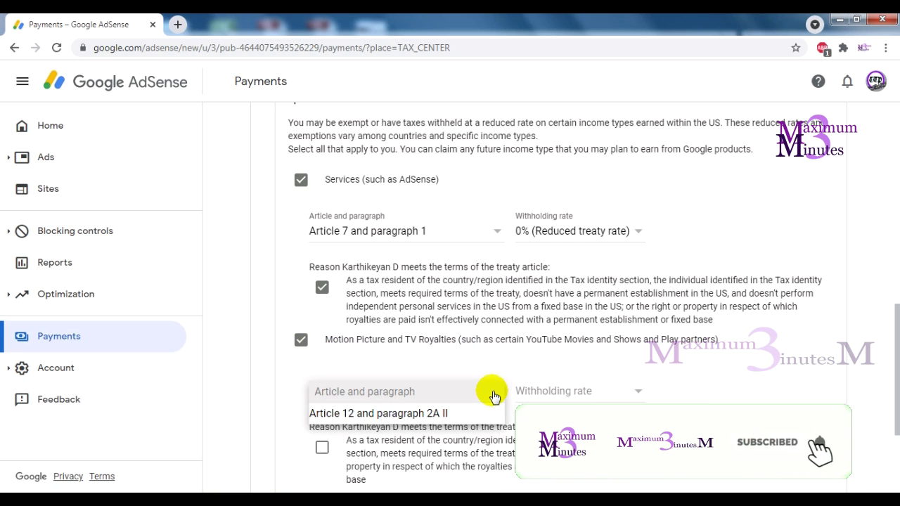
{"action": "left_click", "coordinate": [431, 415]}
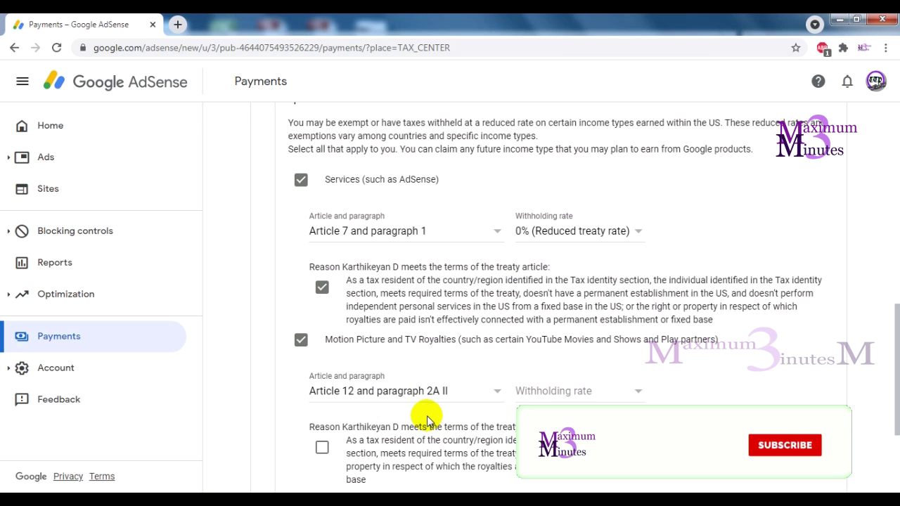
{"action": "left_click", "coordinate": [596, 393]}
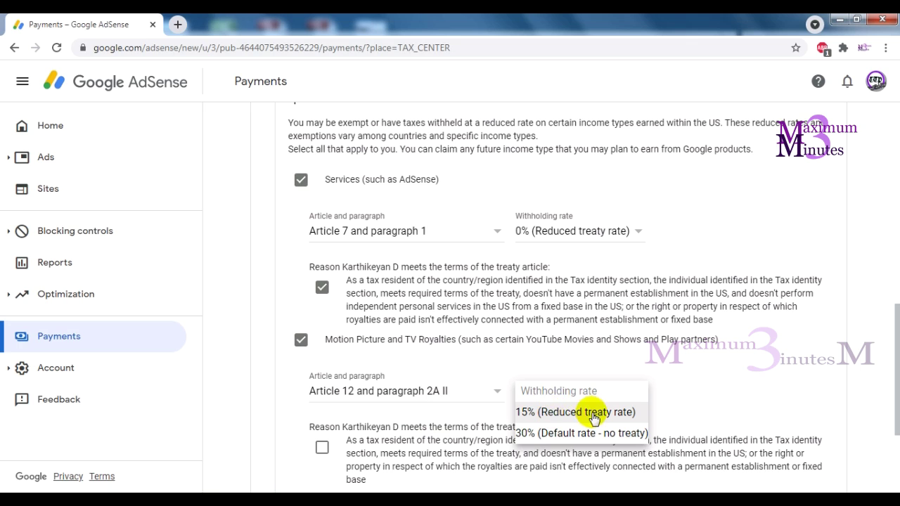
{"action": "left_click", "coordinate": [571, 413]}
{"action": "scroll", "coordinate": [569, 403], "scroll_direction": "down", "scroll_amount": 2}
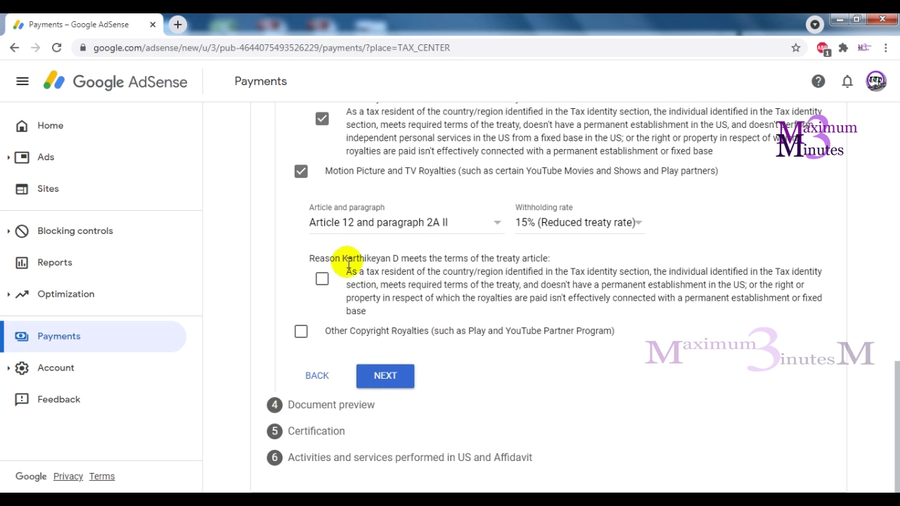
{"action": "left_click", "coordinate": [321, 281]}
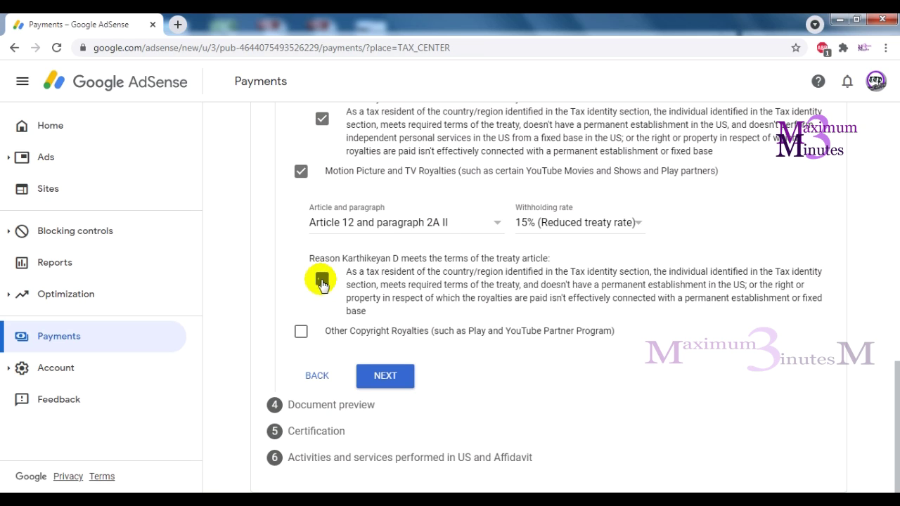
Claim Other Copyright Royalties under Article 12 paragraph 2A II at 15%, then continue
{"action": "left_click", "coordinate": [301, 332]}
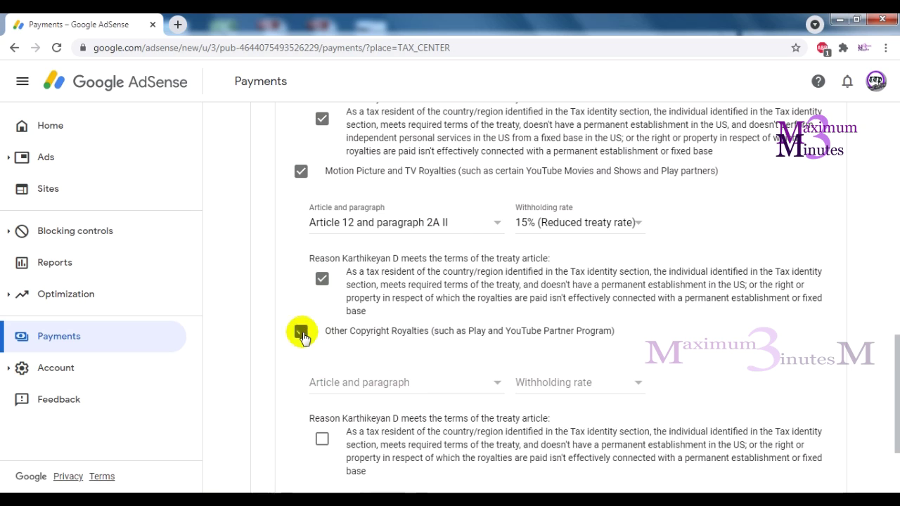
{"action": "left_click", "coordinate": [492, 383]}
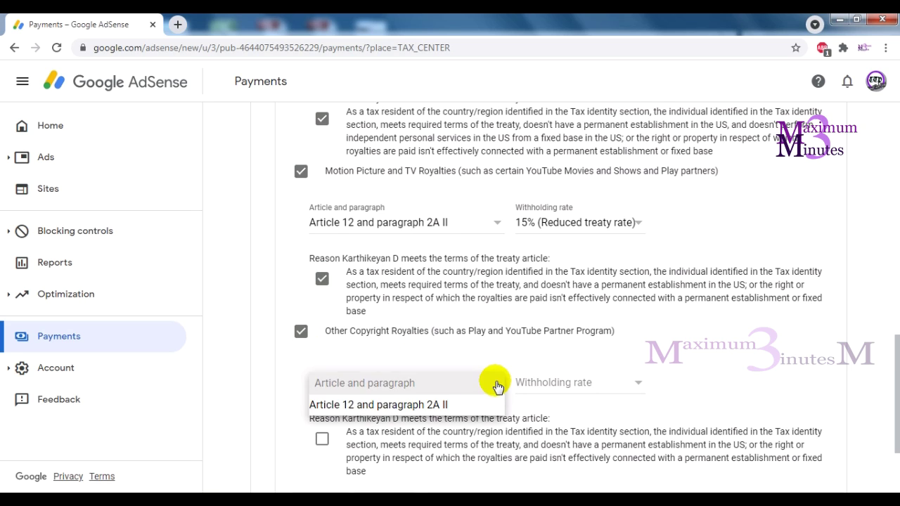
{"action": "left_click", "coordinate": [382, 404]}
{"action": "left_click", "coordinate": [617, 387]}
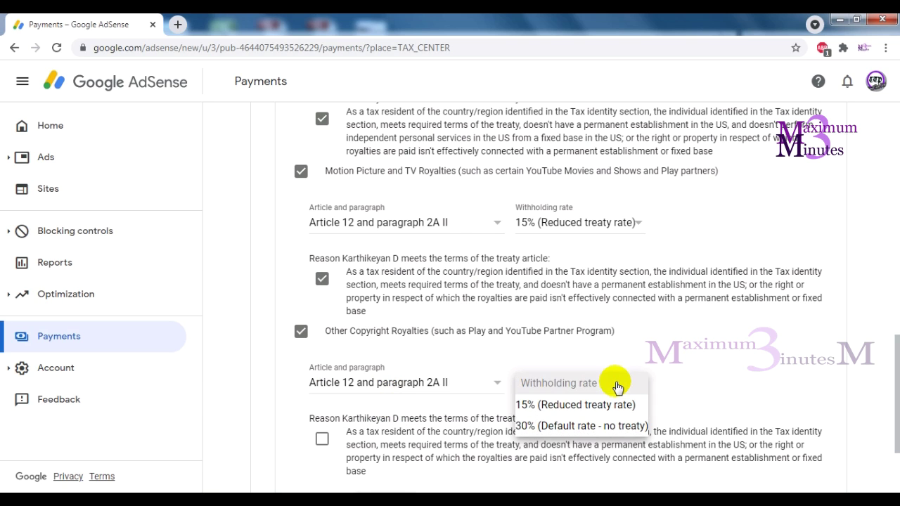
{"action": "left_click", "coordinate": [576, 406]}
{"action": "scroll", "coordinate": [323, 317], "scroll_direction": "down", "scroll_amount": 2}
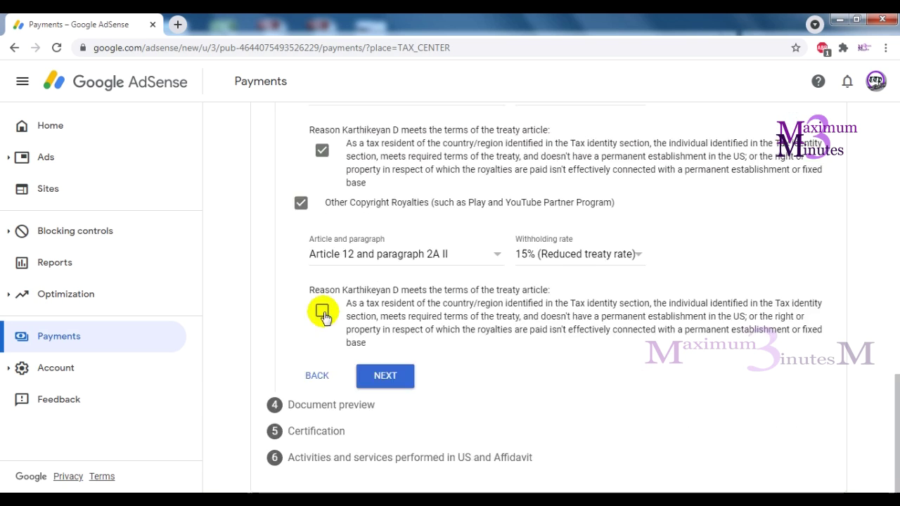
{"action": "left_click", "coordinate": [323, 314]}
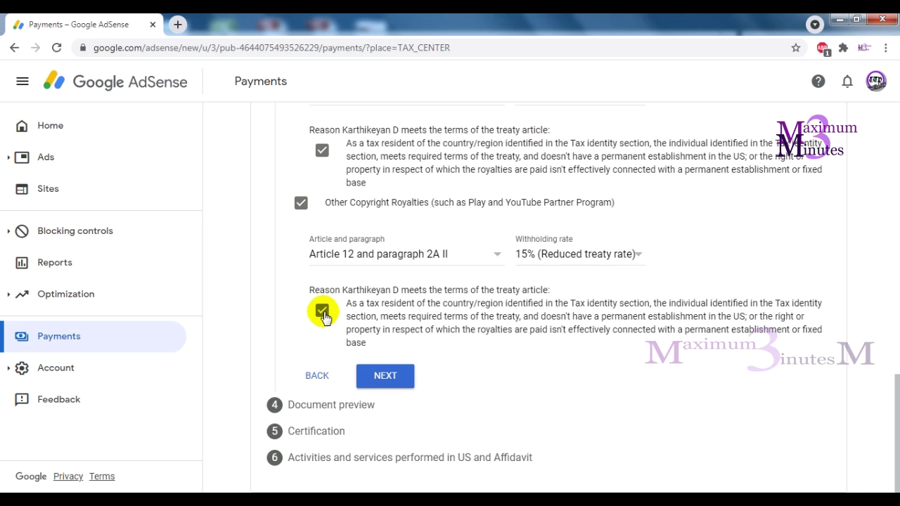
{"action": "left_click", "coordinate": [376, 380]}
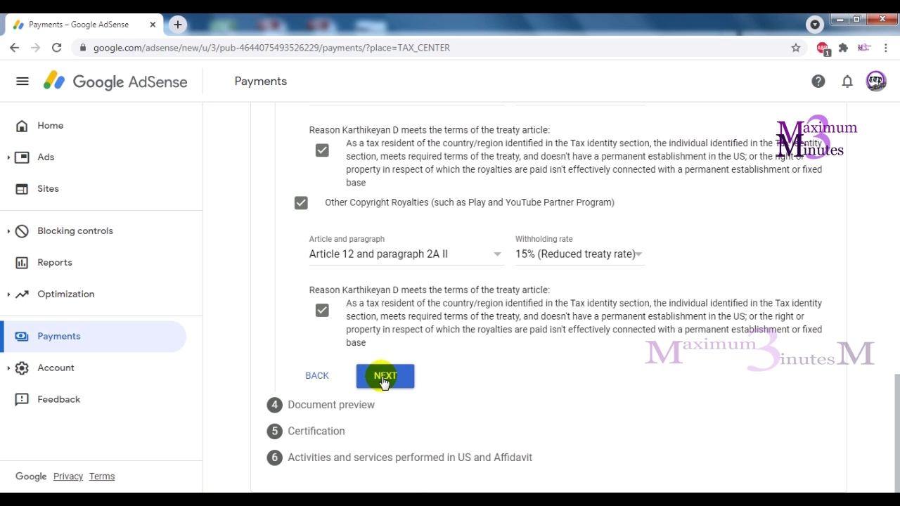
Review the generated W-8BEN document preview, confirm the review, and continue to Certification
{"action": "left_click", "coordinate": [385, 378]}
{"action": "scroll", "coordinate": [893, 274], "scroll_direction": "up", "scroll_amount": 10}
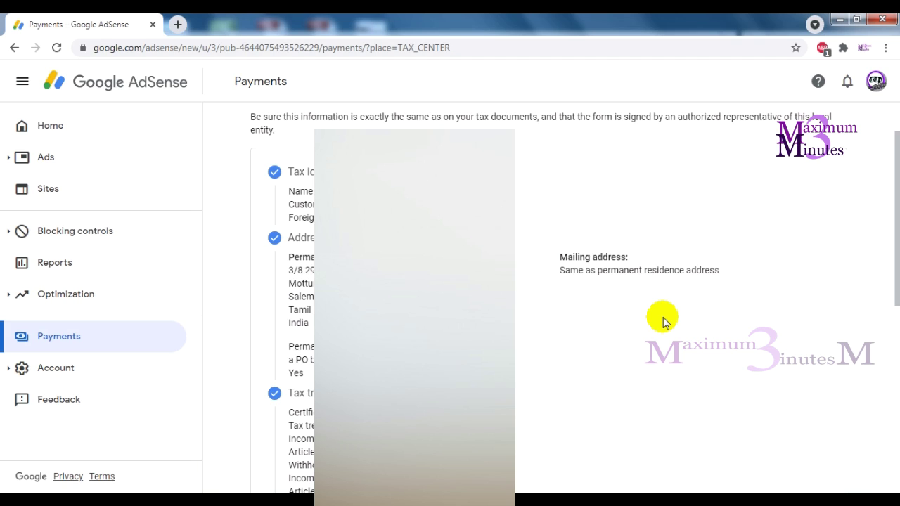
{"action": "left_click_drag", "start_coordinate": [890, 251], "coordinate": [860, 442]}
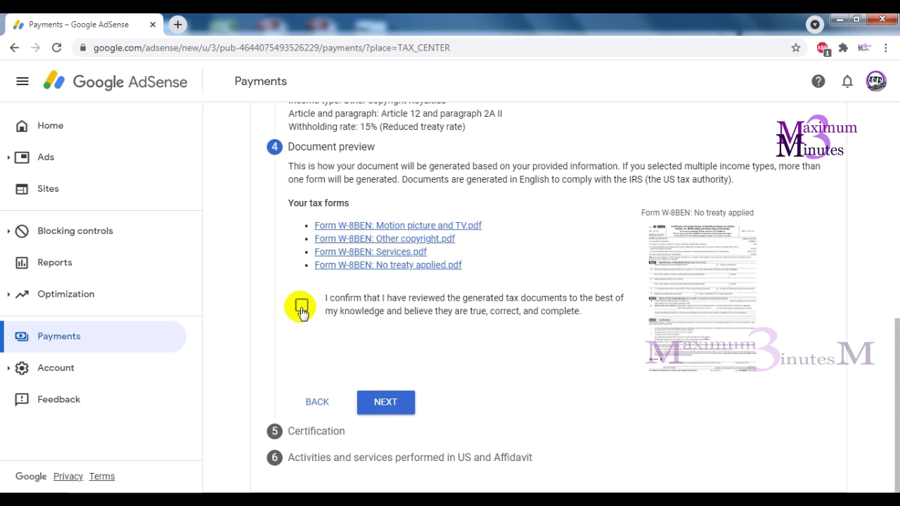
{"action": "left_click", "coordinate": [301, 307]}
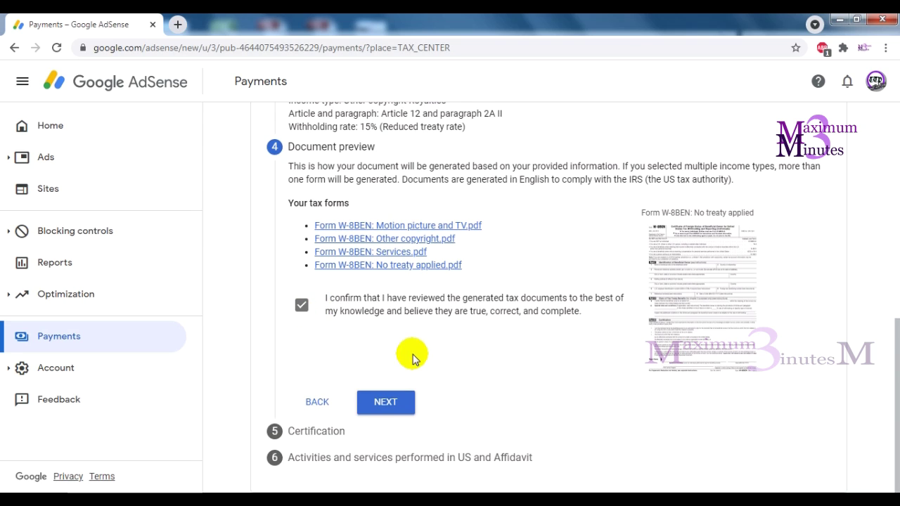
{"action": "left_click", "coordinate": [385, 403]}
{"action": "left_click_drag", "start_coordinate": [890, 401], "coordinate": [896, 426]}
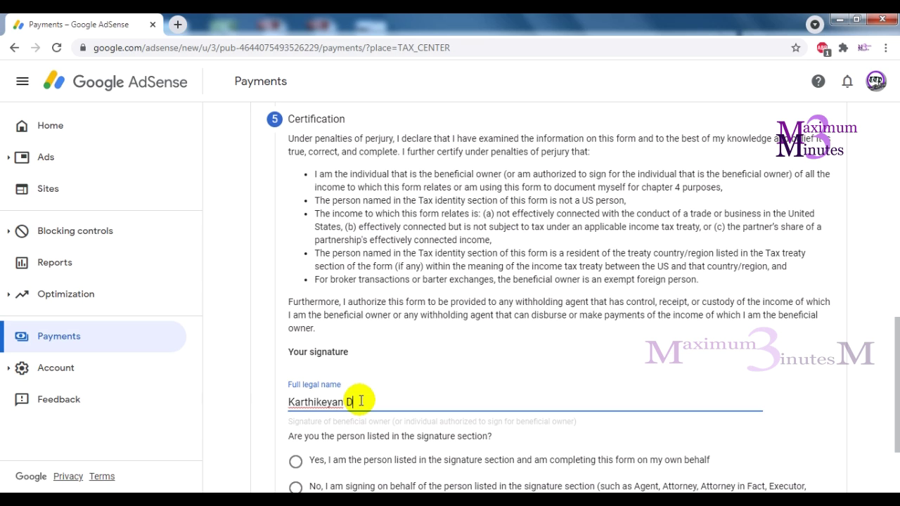
Declare signing as the listed person and continue to the Activities and Affidavit step
{"action": "scroll", "coordinate": [382, 362], "scroll_direction": "down", "scroll_amount": 2}
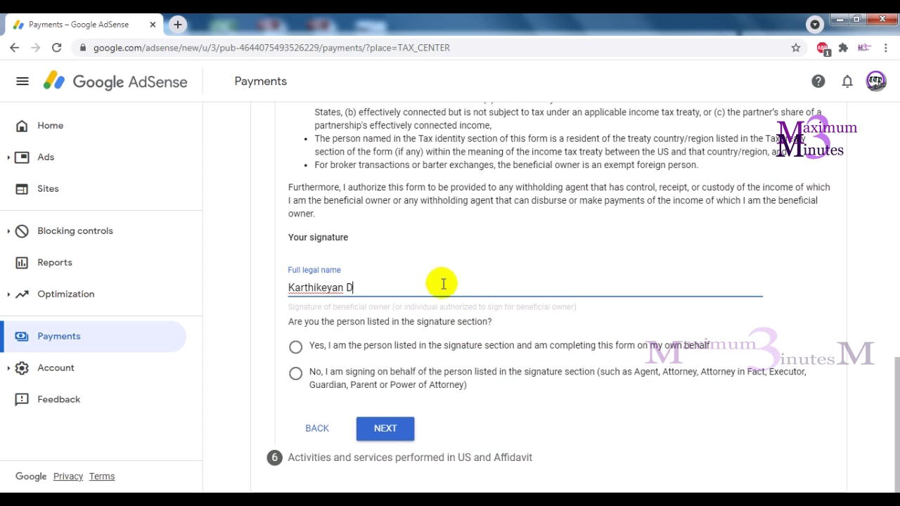
{"action": "left_click", "coordinate": [295, 347]}
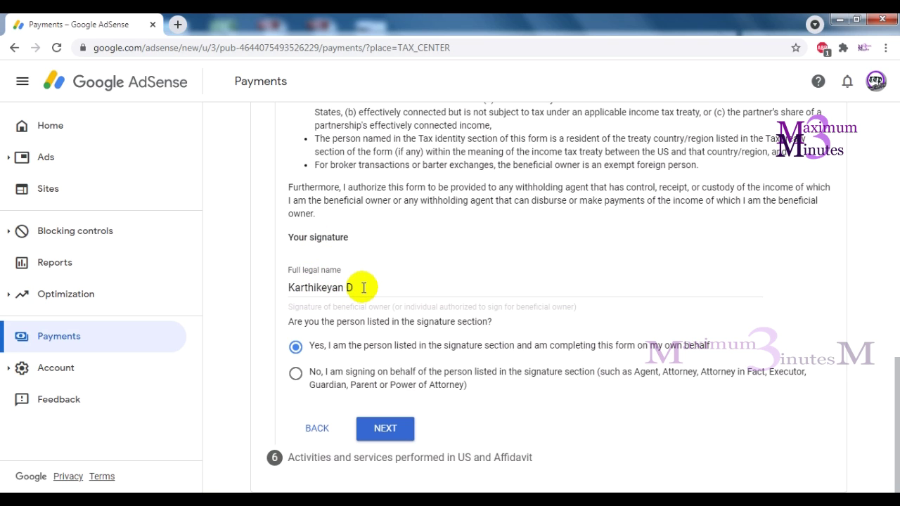
{"action": "left_click", "coordinate": [385, 431]}
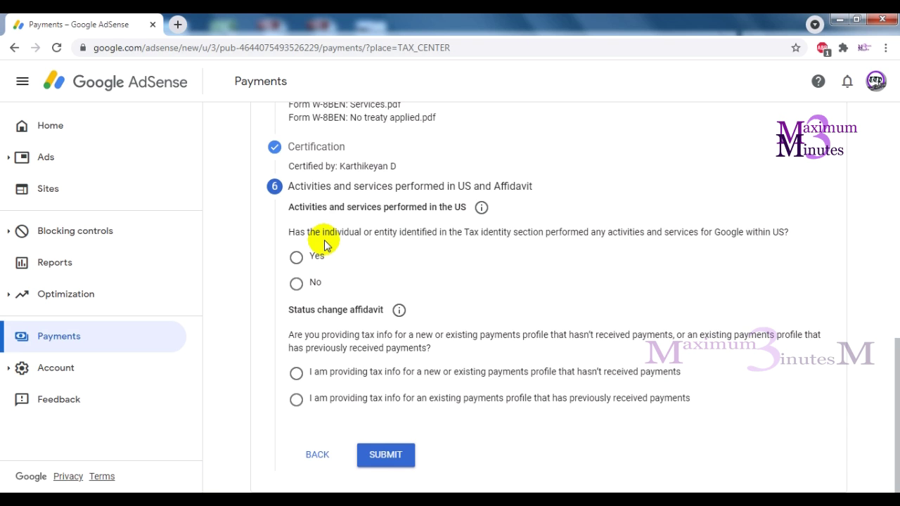
Answer No to US activities and certify services are performed solely outside the US
{"action": "left_click", "coordinate": [296, 284]}
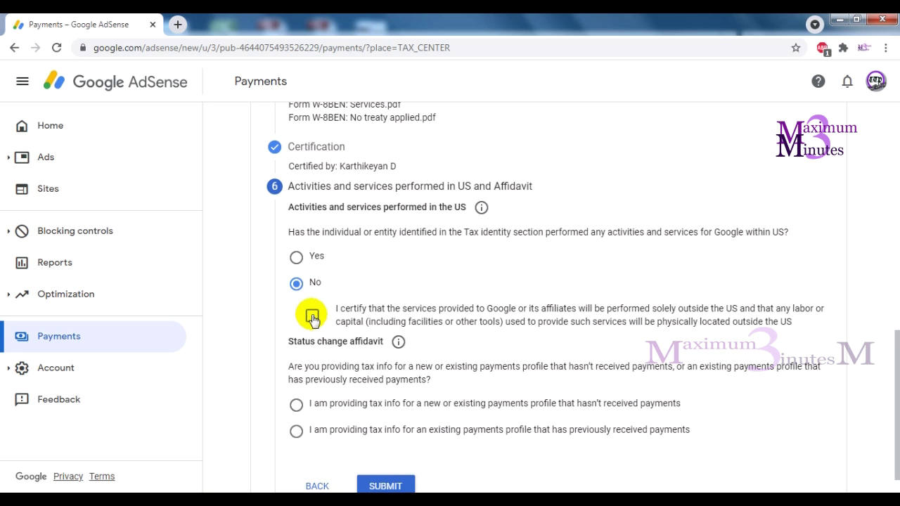
{"action": "left_click", "coordinate": [312, 317]}
{"action": "scroll", "coordinate": [689, 371], "scroll_direction": "down", "scroll_amount": 1}
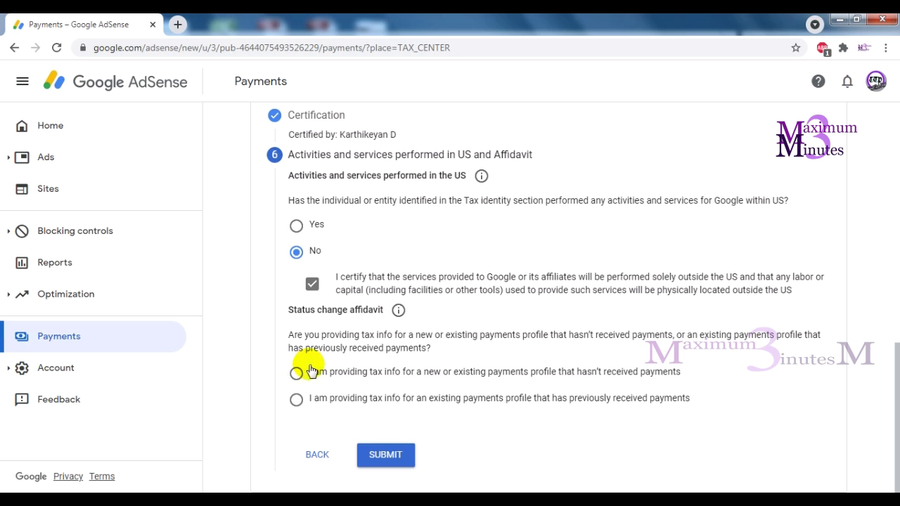
Submit the completed W-8BEN tax form
{"action": "left_click", "coordinate": [386, 455]}
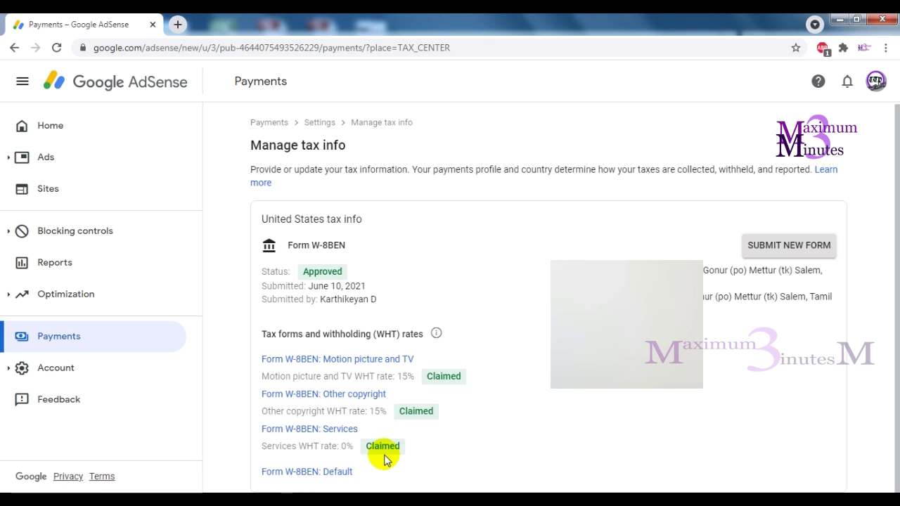